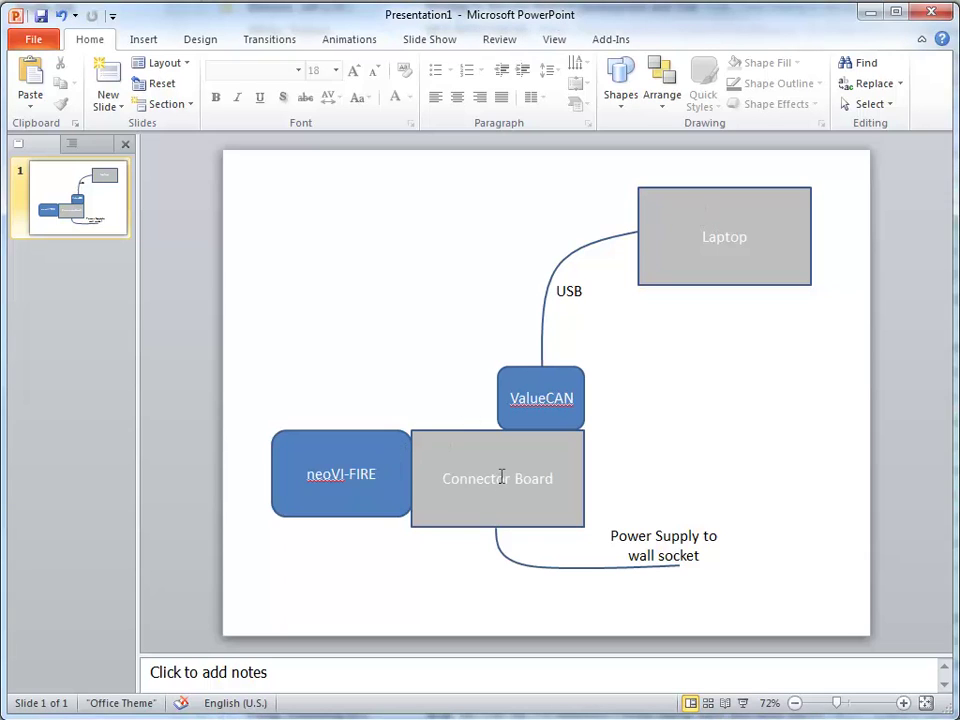
Go over the Connector Board and Laptop boxes in the hardware diagram, then switch to Vehicle Spy
{"action": "left_click", "coordinate": [555, 478]}
{"action": "left_click_drag", "start_coordinate": [555, 478], "coordinate": [469, 467]}
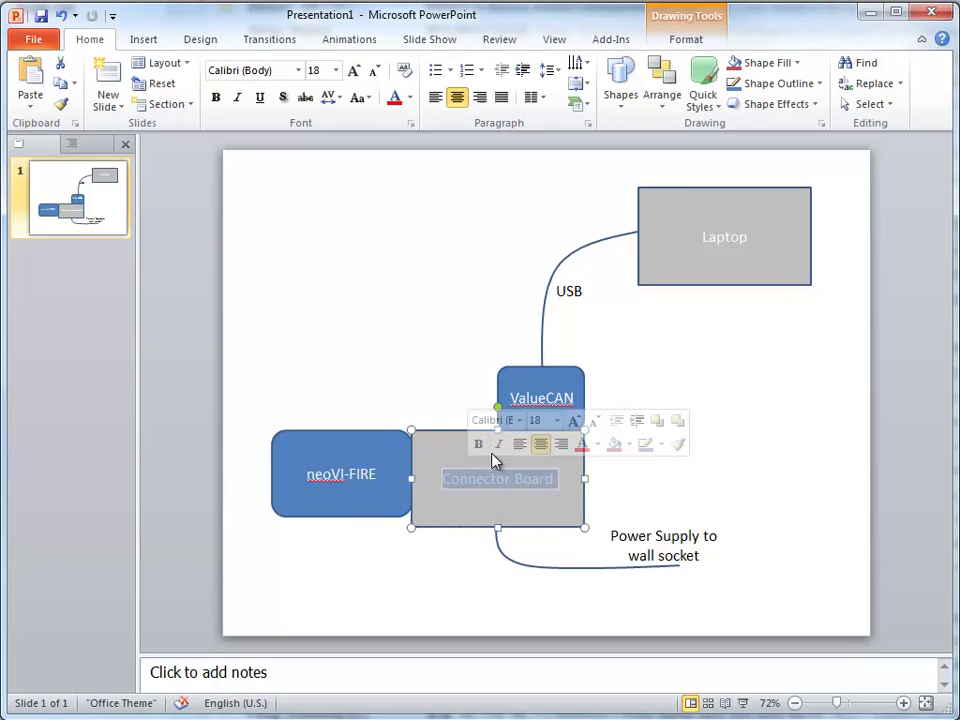
{"action": "left_click", "coordinate": [360, 356]}
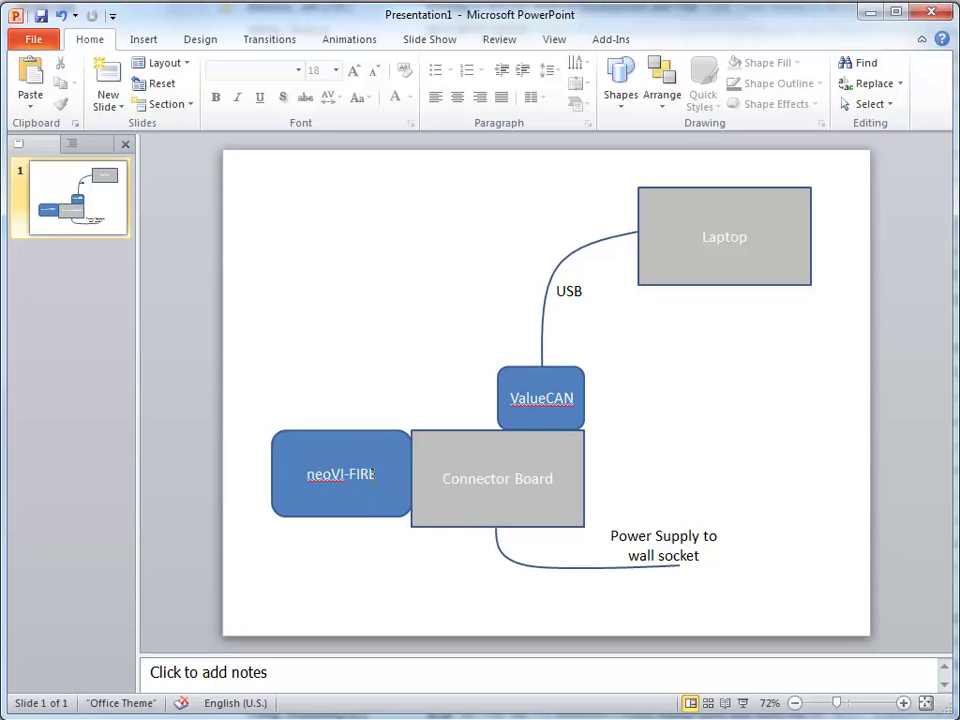
{"action": "left_click", "coordinate": [697, 264]}
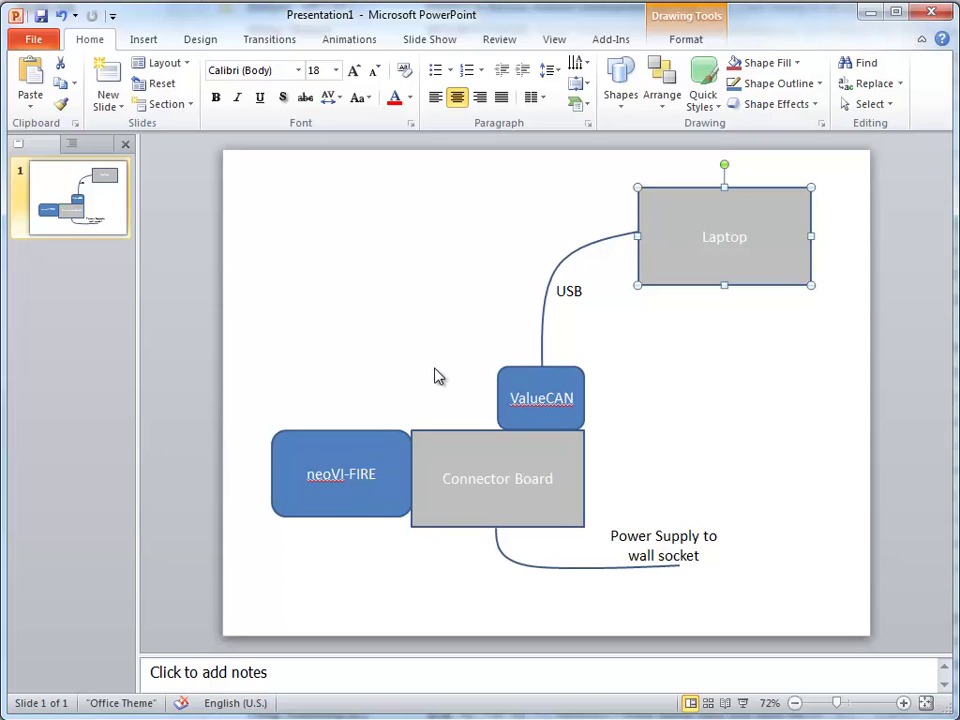
{"action": "key", "text": "alt+Tab"}
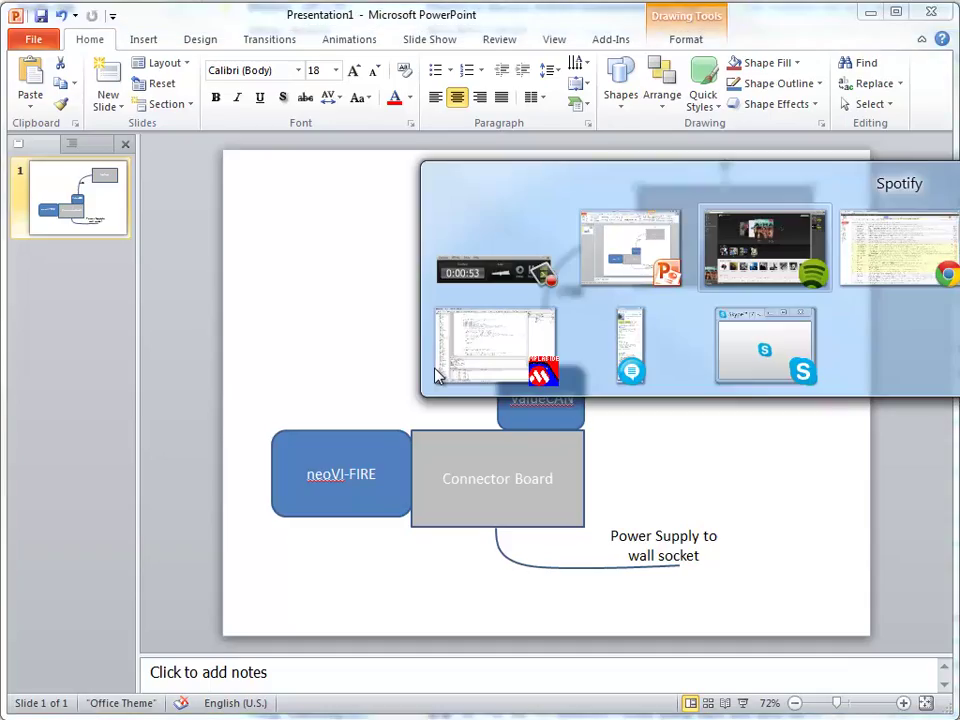
In J1979 HSCAN.vs3, browse the receive messages Fuel Pressure Response and Short Term Fuel Trim 1 Response
{"action": "key", "text": "alt+Tab"}
{"action": "key", "text": "alt+Tab"}
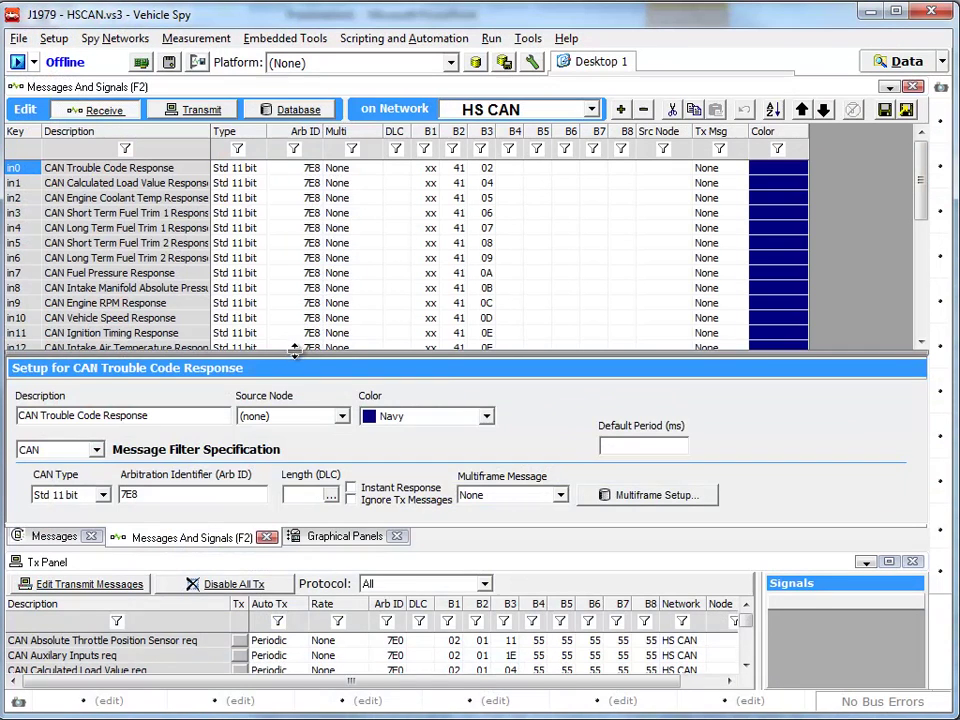
{"action": "left_click_drag", "start_coordinate": [294, 350], "coordinate": [290, 445]}
{"action": "left_click", "coordinate": [145, 272]}
{"action": "scroll", "coordinate": [145, 280], "scroll_direction": "down", "scroll_amount": 3}
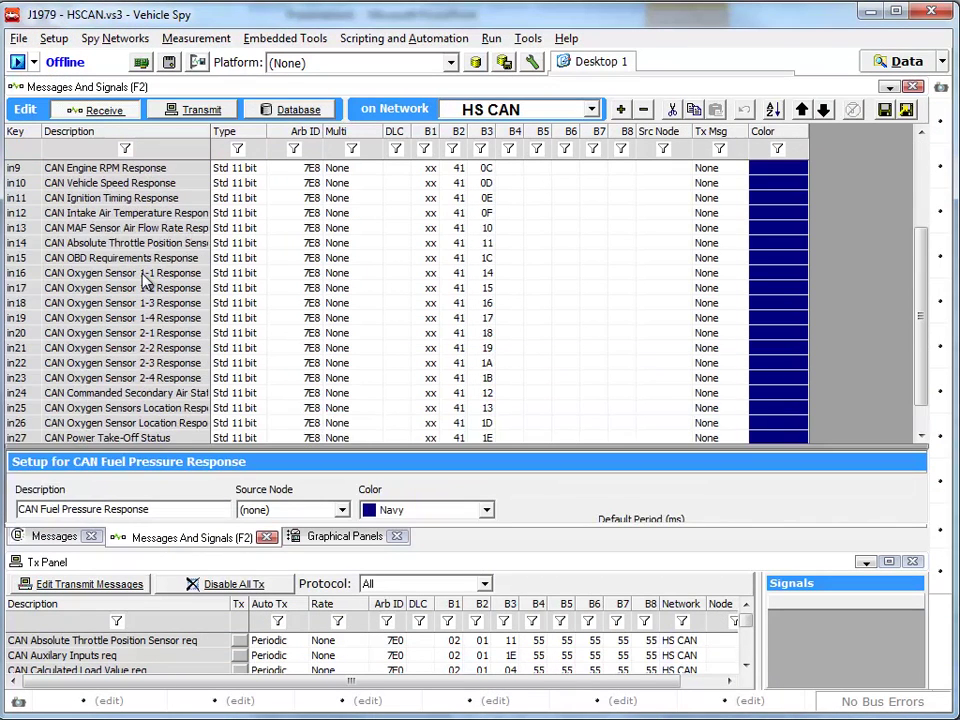
{"action": "scroll", "coordinate": [150, 290], "scroll_direction": "down", "scroll_amount": 1}
{"action": "scroll", "coordinate": [160, 300], "scroll_direction": "up", "scroll_amount": 4}
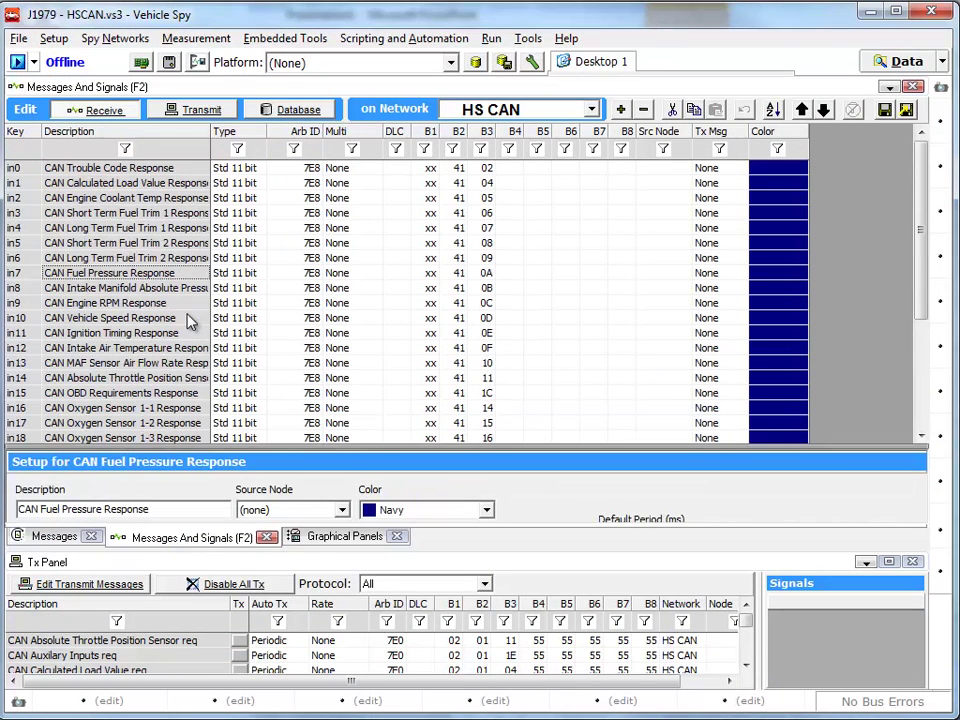
{"action": "left_click", "coordinate": [408, 214]}
Inspect the transmit requests: Fuel System, Trouble Code, and the Engine Coolant Temp request's data bytes
{"action": "left_click", "coordinate": [205, 110]}
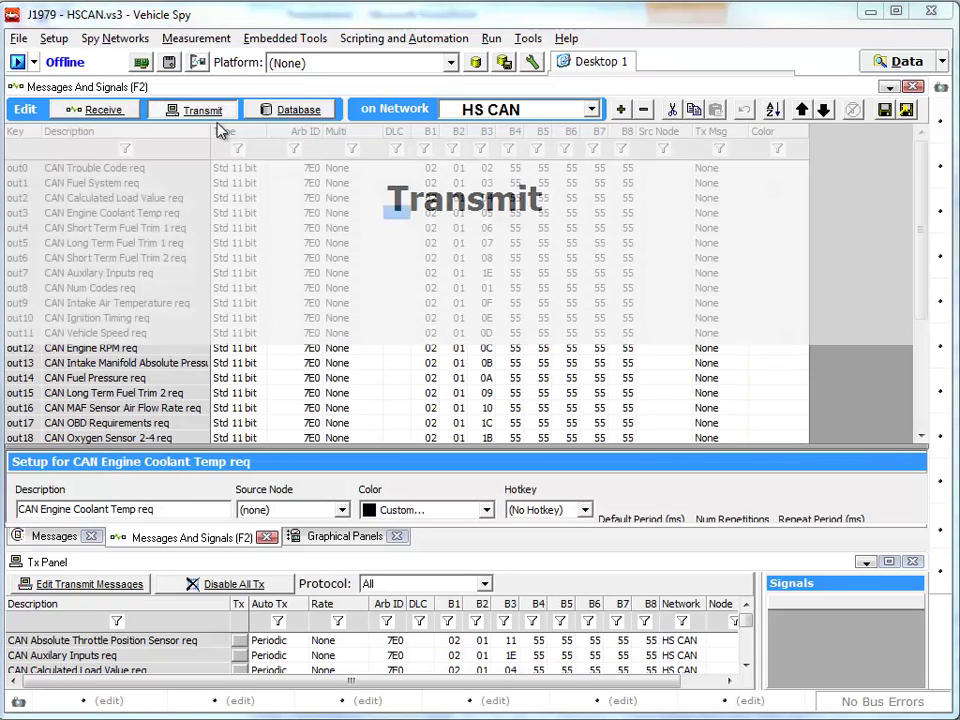
{"action": "left_click", "coordinate": [163, 184]}
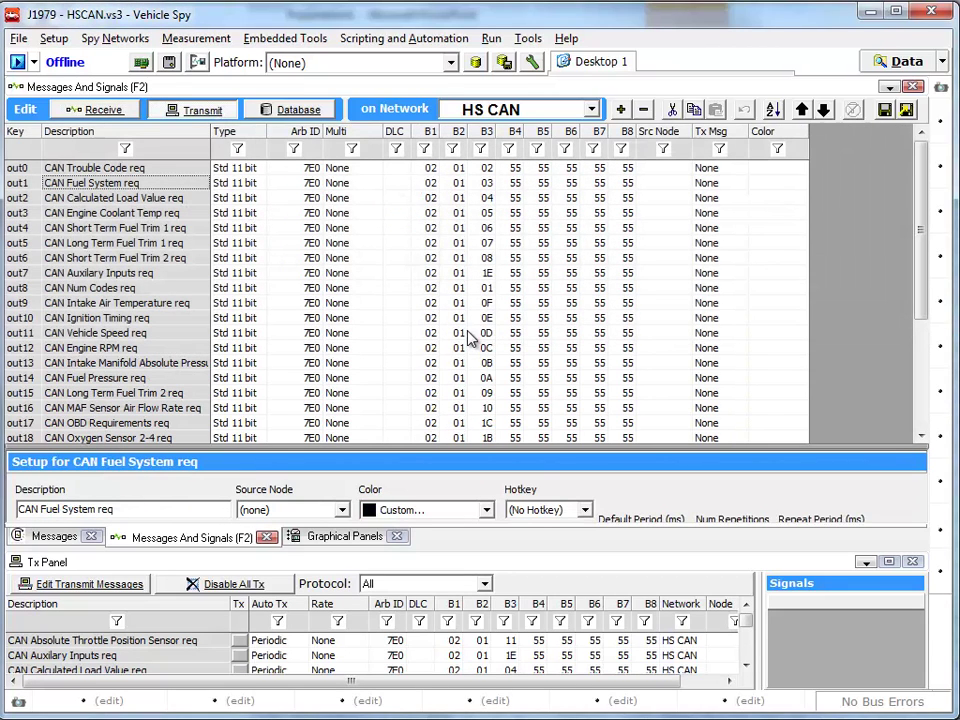
{"action": "left_click", "coordinate": [115, 168]}
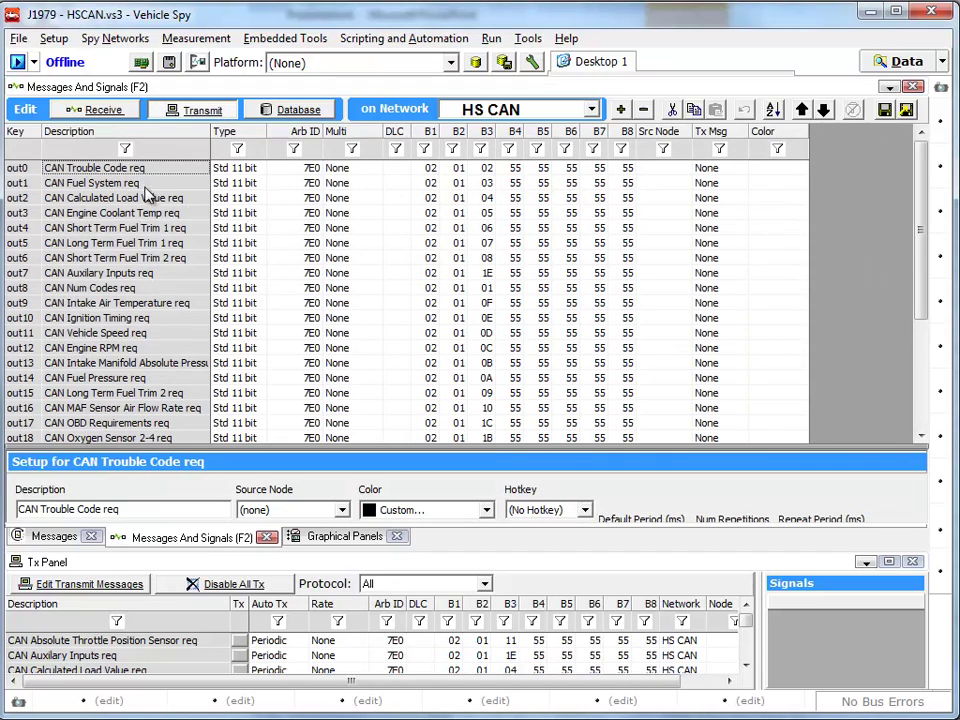
{"action": "left_click_drag", "start_coordinate": [243, 450], "coordinate": [240, 305]}
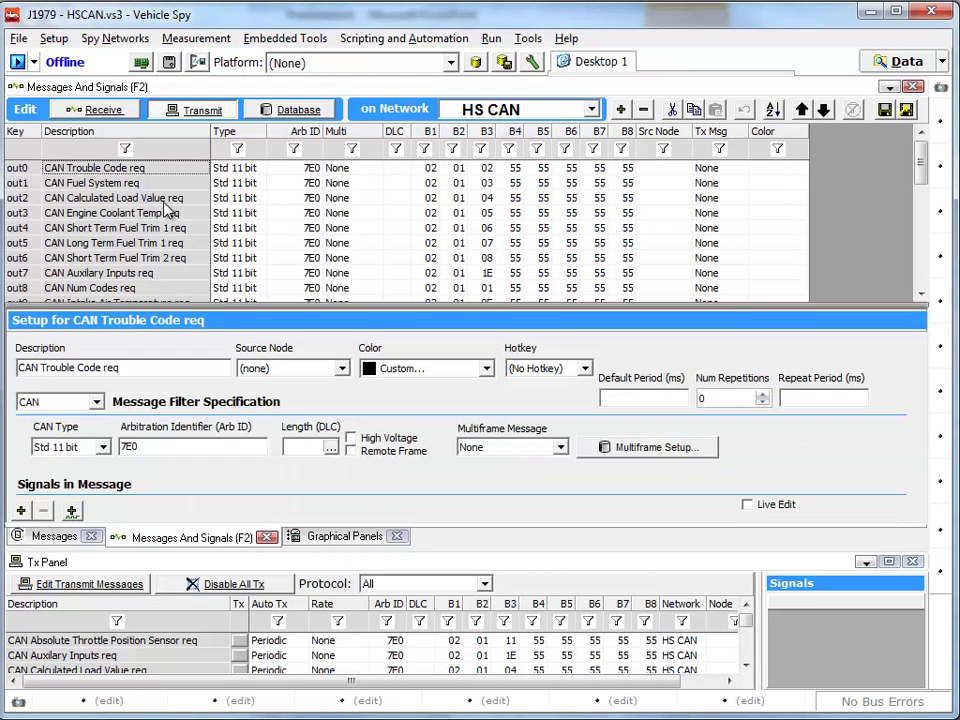
{"action": "left_click", "coordinate": [171, 213]}
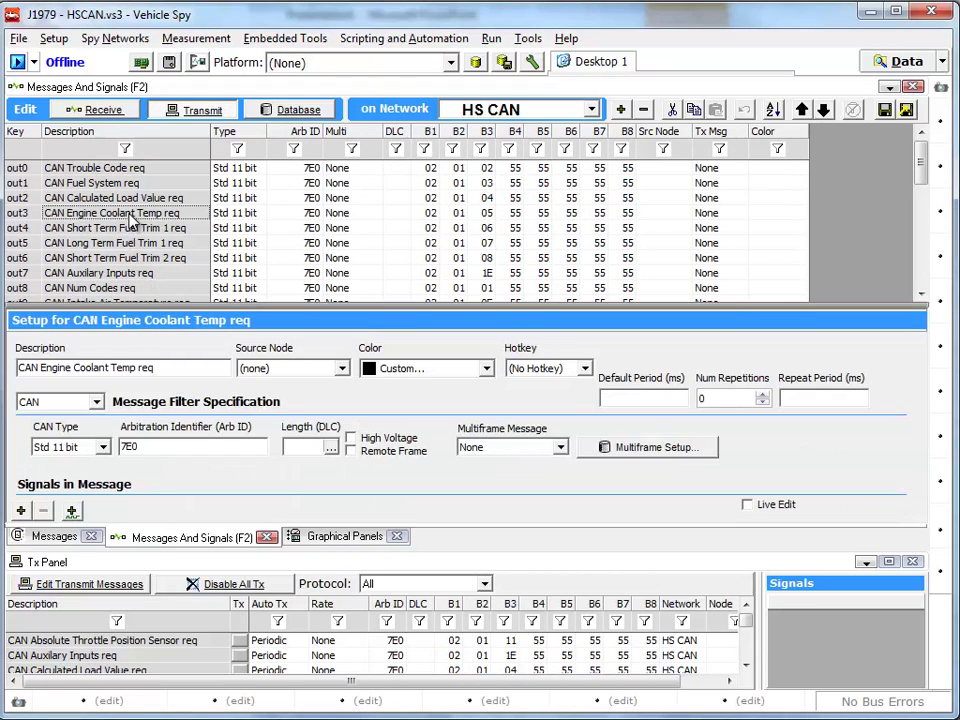
{"action": "left_click", "coordinate": [242, 213]}
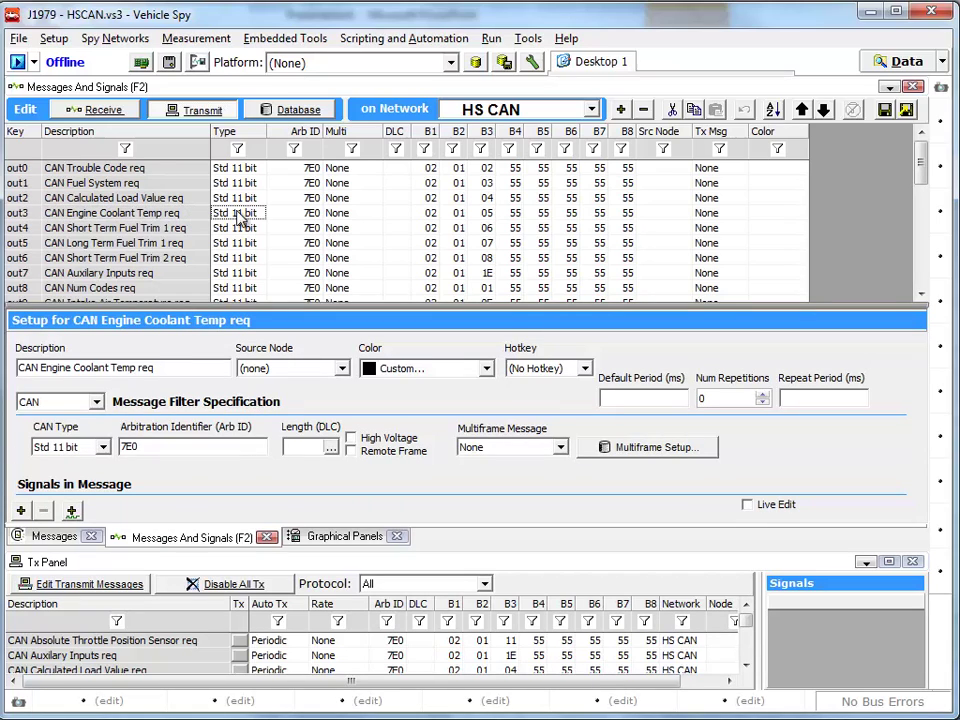
{"action": "left_click", "coordinate": [340, 213]}
{"action": "left_click", "coordinate": [432, 214]}
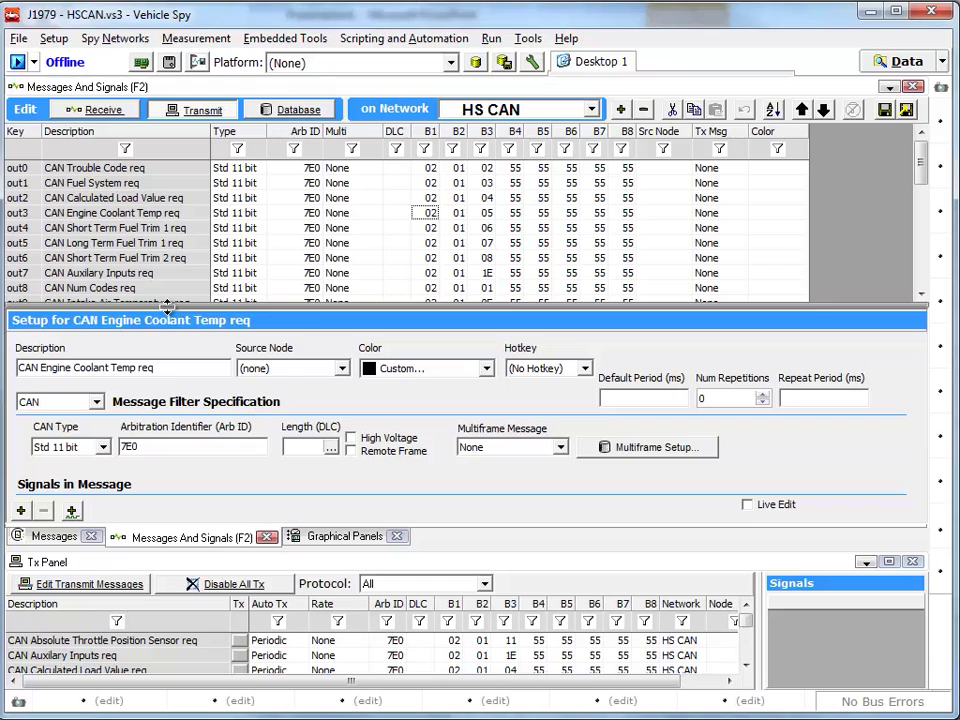
{"action": "left_click_drag", "start_coordinate": [125, 238], "coordinate": [128, 179]}
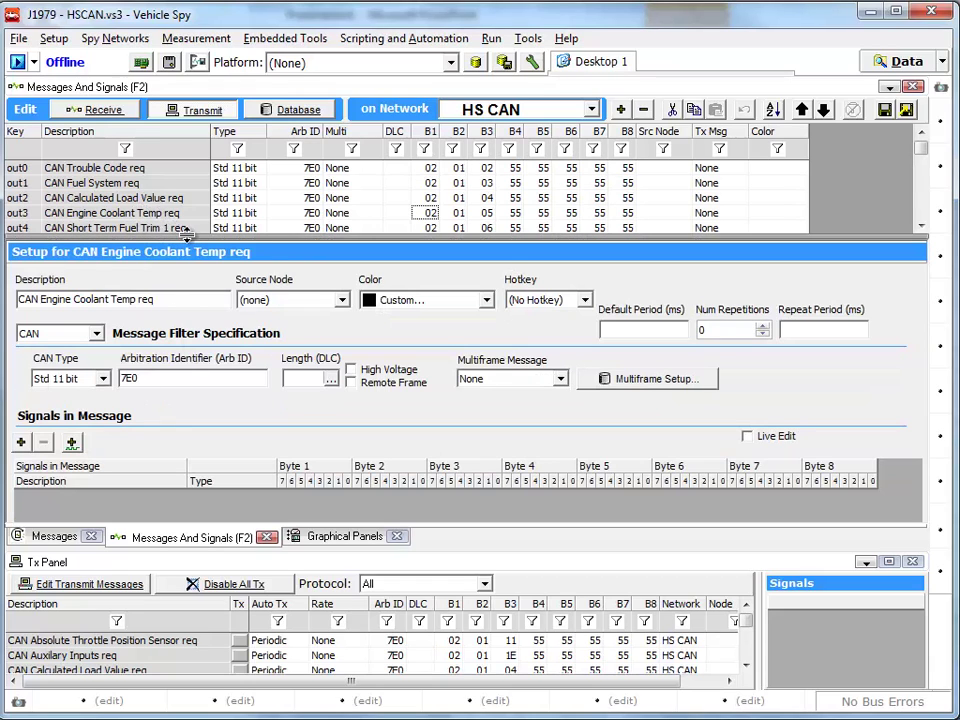
{"action": "left_click_drag", "start_coordinate": [186, 236], "coordinate": [186, 256]}
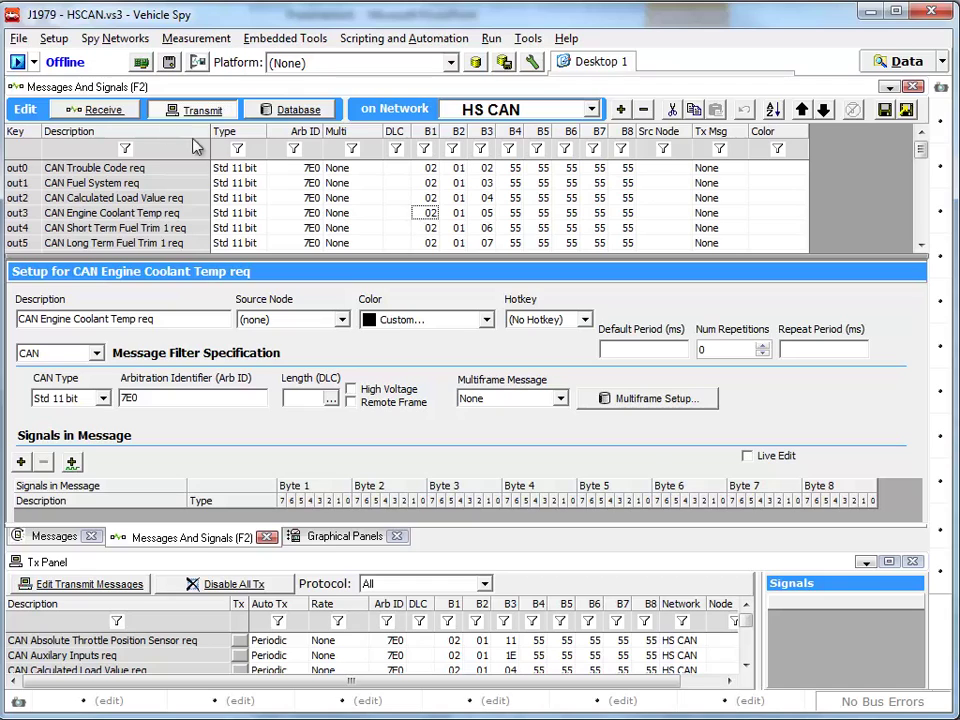
Show the Engine Coolant Temp Response signal, decoded as {Raw Value}*1-40 from byte 4
{"action": "left_click", "coordinate": [100, 108]}
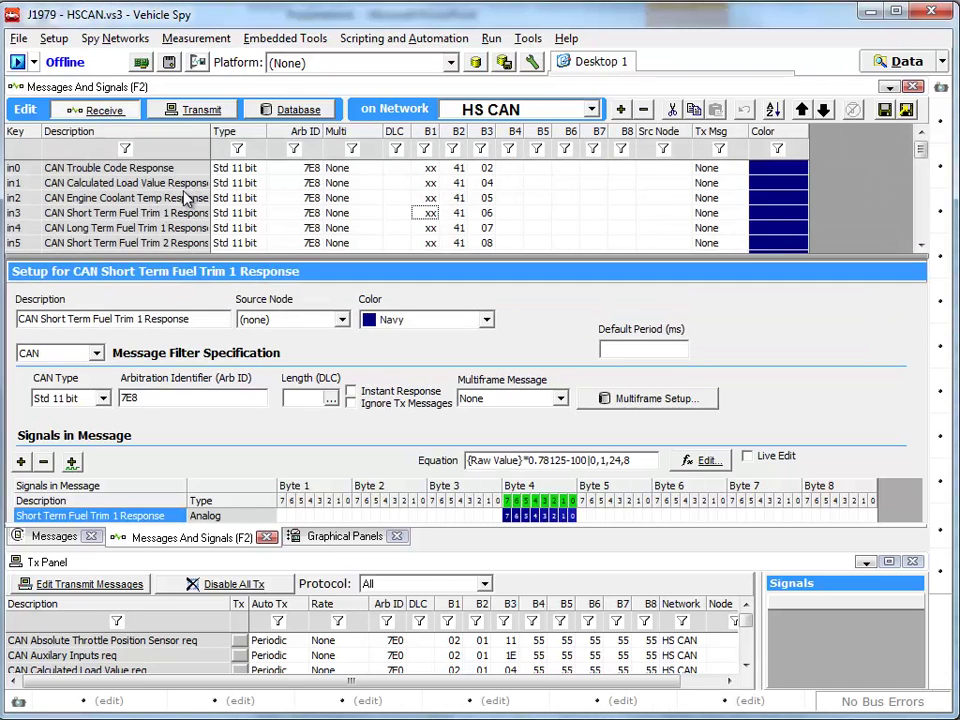
{"action": "left_click", "coordinate": [185, 198]}
{"action": "left_click_drag", "start_coordinate": [200, 258], "coordinate": [200, 215]}
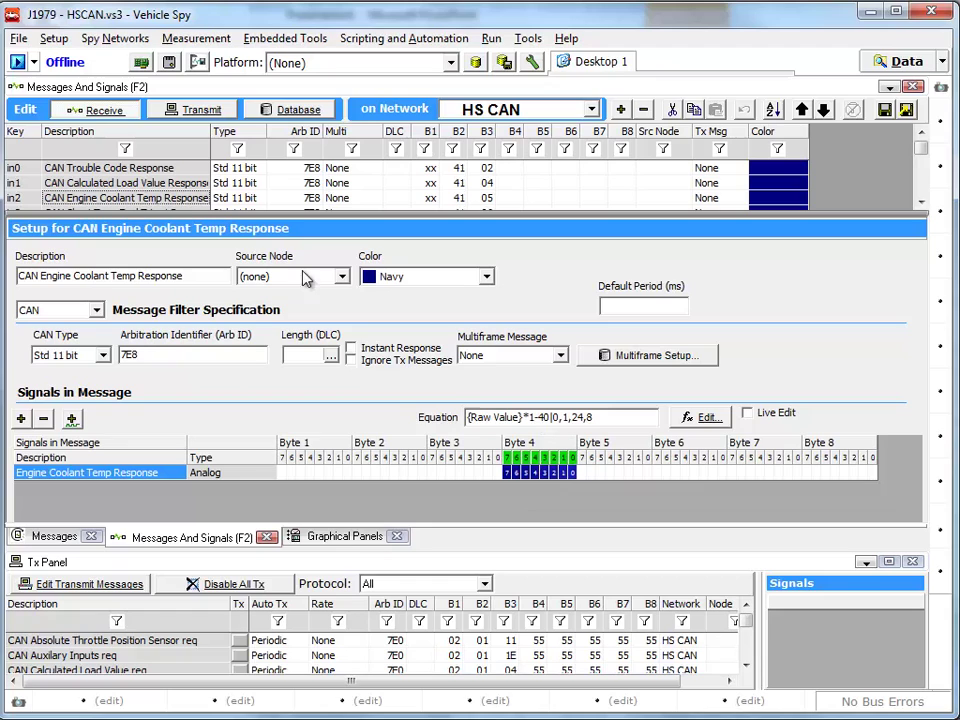
{"action": "left_click", "coordinate": [32, 62]}
Start simulating the J1979 setup with no replay file
{"action": "mouse_move", "coordinate": [80, 162]}
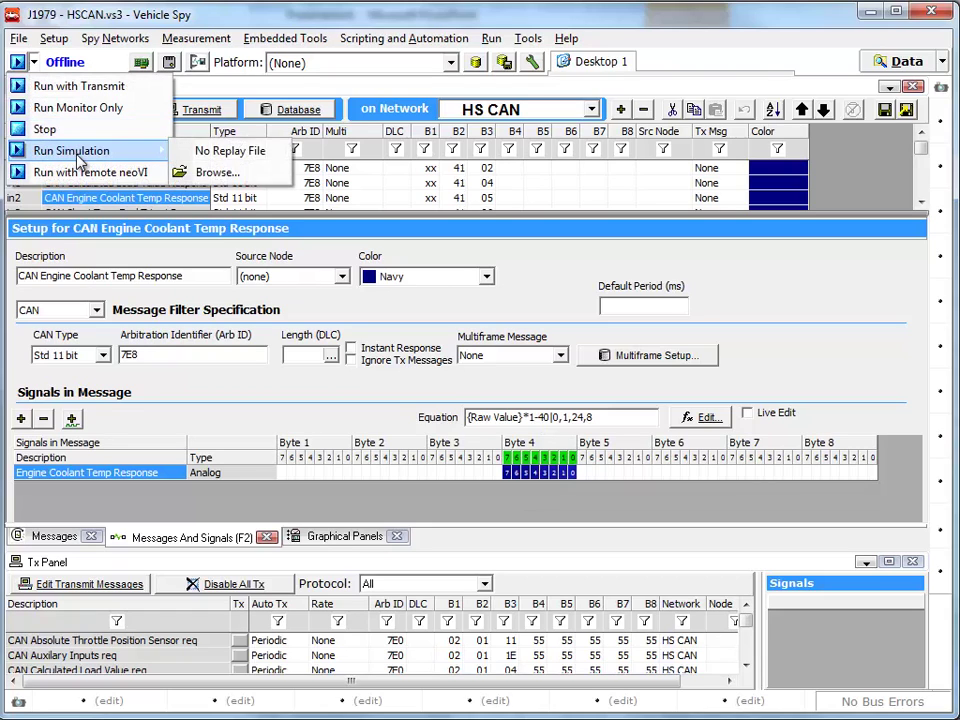
{"action": "left_click", "coordinate": [224, 151]}
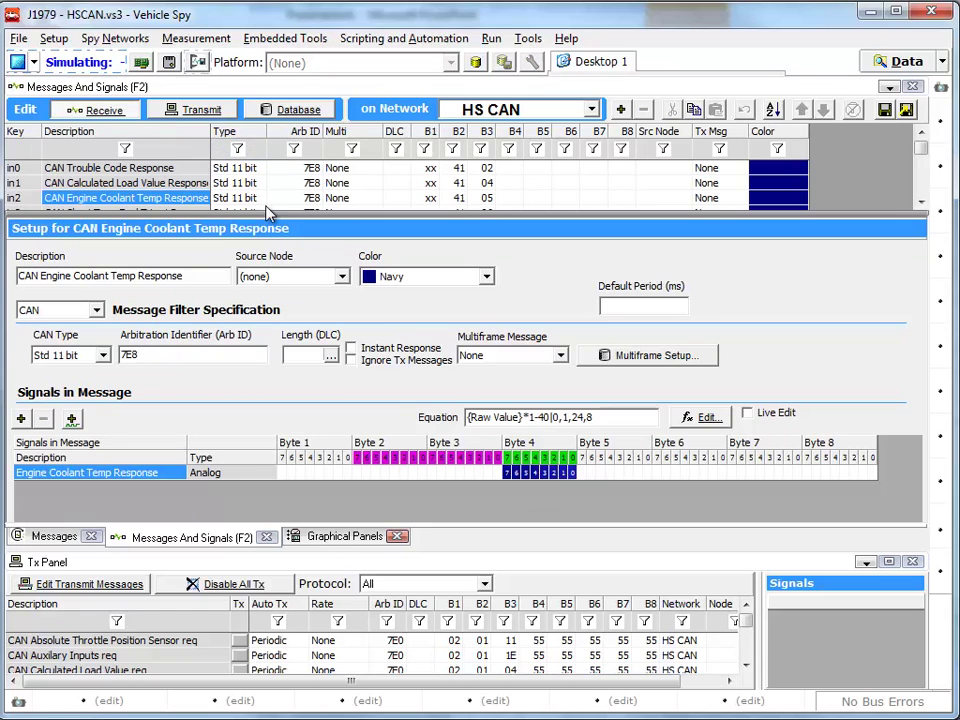
{"action": "left_click_drag", "start_coordinate": [268, 213], "coordinate": [268, 268]}
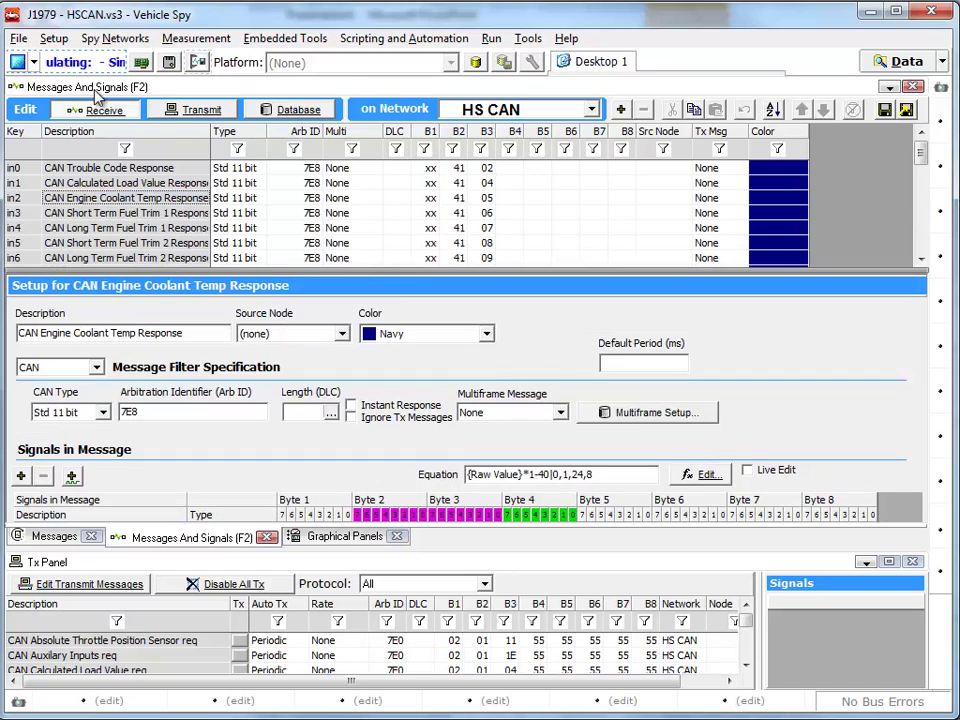
Check the live RPM, temperature and speed gauges in Measurement > Graphical Panels
{"action": "left_click", "coordinate": [196, 38]}
{"action": "mouse_move", "coordinate": [115, 38]}
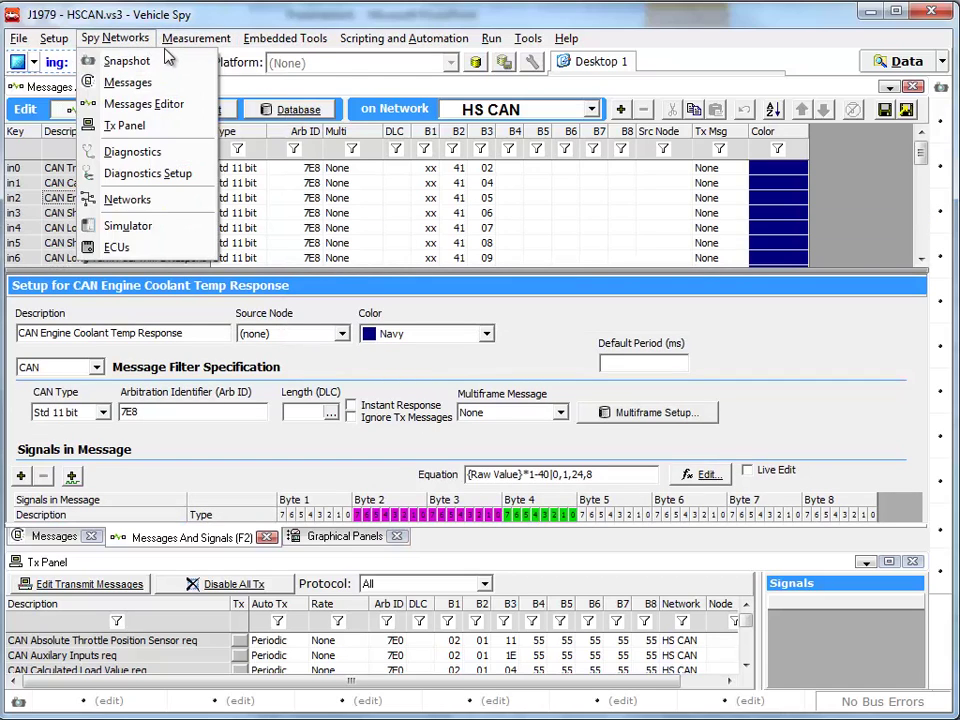
{"action": "mouse_move", "coordinate": [172, 40]}
{"action": "left_click", "coordinate": [200, 147]}
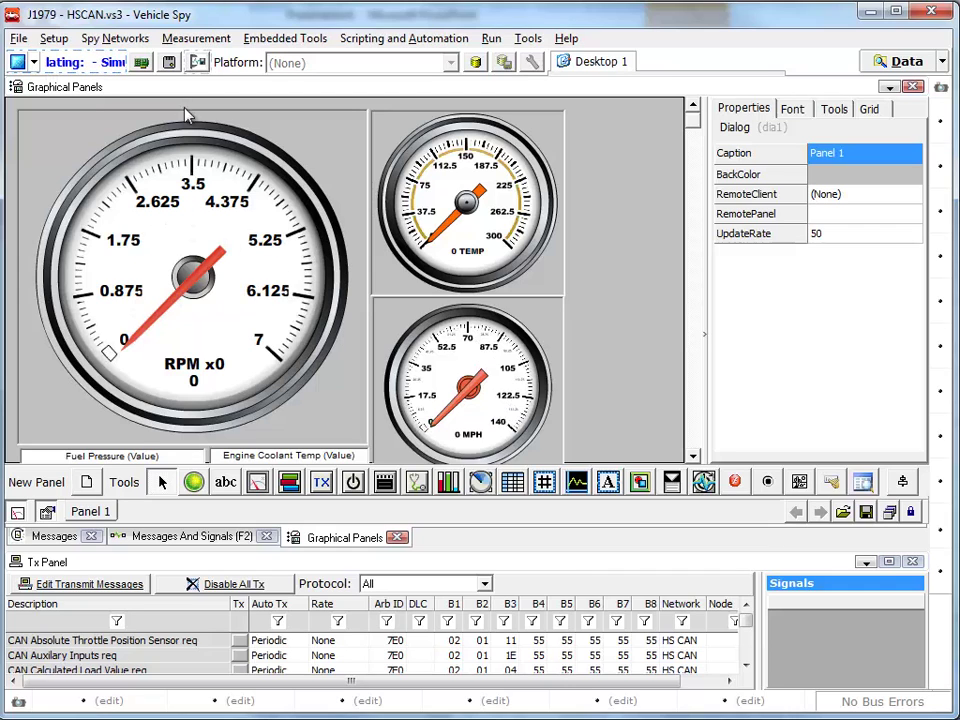
{"action": "left_click", "coordinate": [101, 39]}
Watch the 7E0 requests scroll line by line with a wider Description column, then go Offline
{"action": "left_click", "coordinate": [153, 90]}
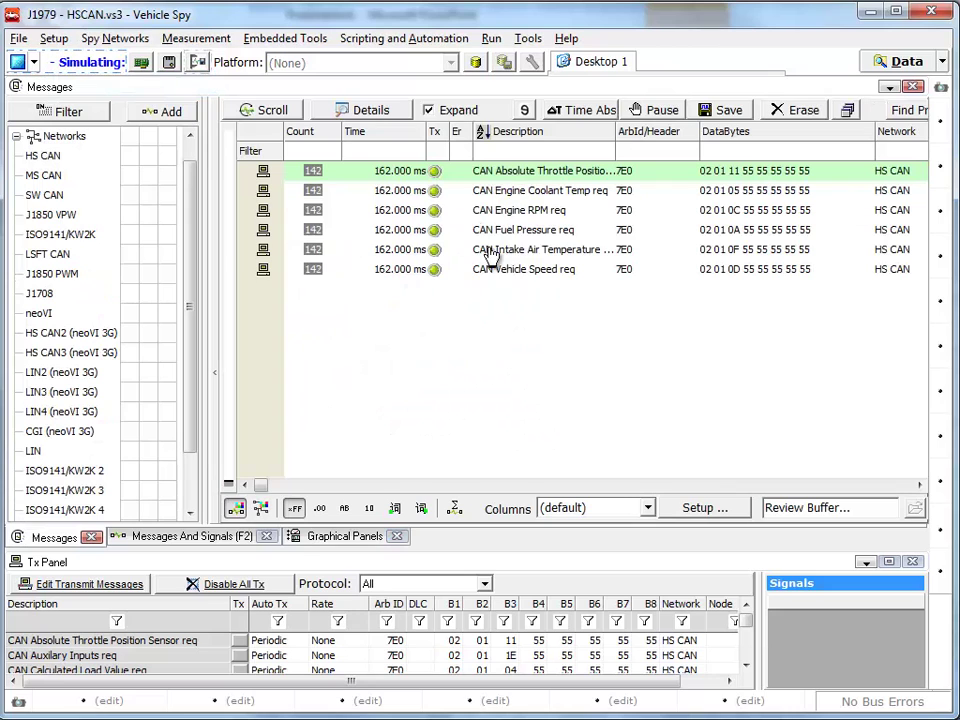
{"action": "left_click_drag", "start_coordinate": [622, 144], "coordinate": [692, 145]}
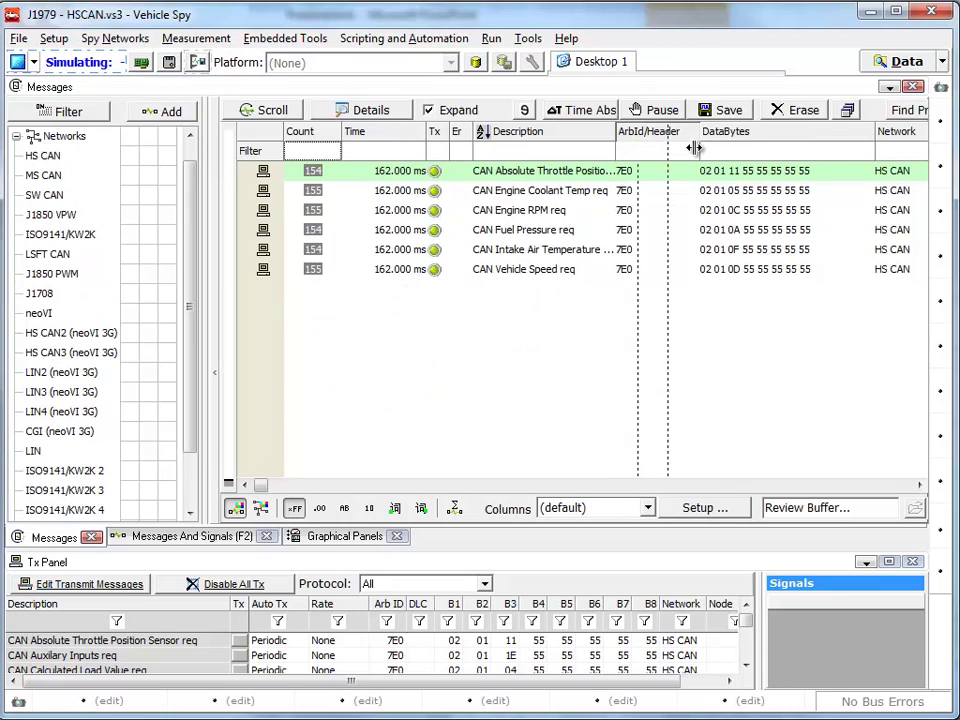
{"action": "left_click", "coordinate": [270, 110]}
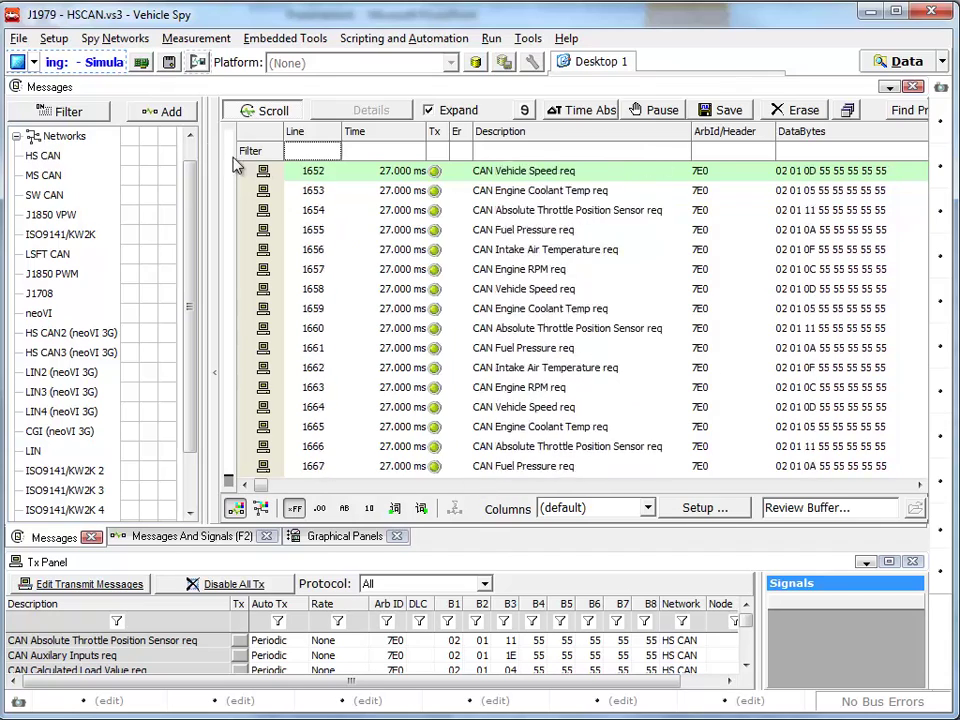
{"action": "left_click", "coordinate": [19, 62]}
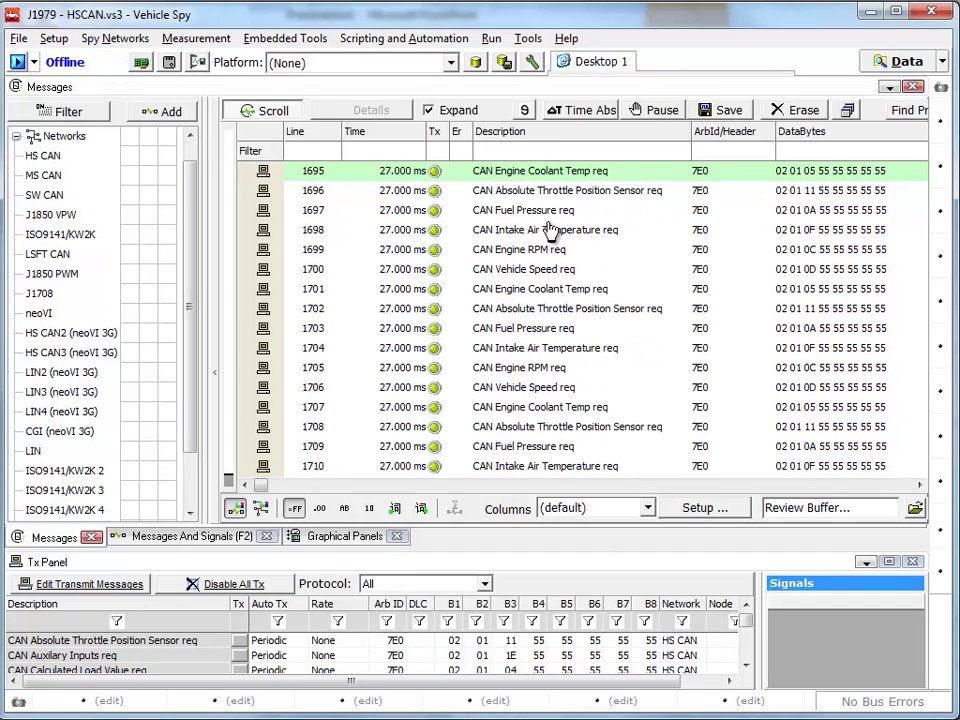
Create a new blank setup and add a Script function block
{"action": "left_click", "coordinate": [19, 42]}
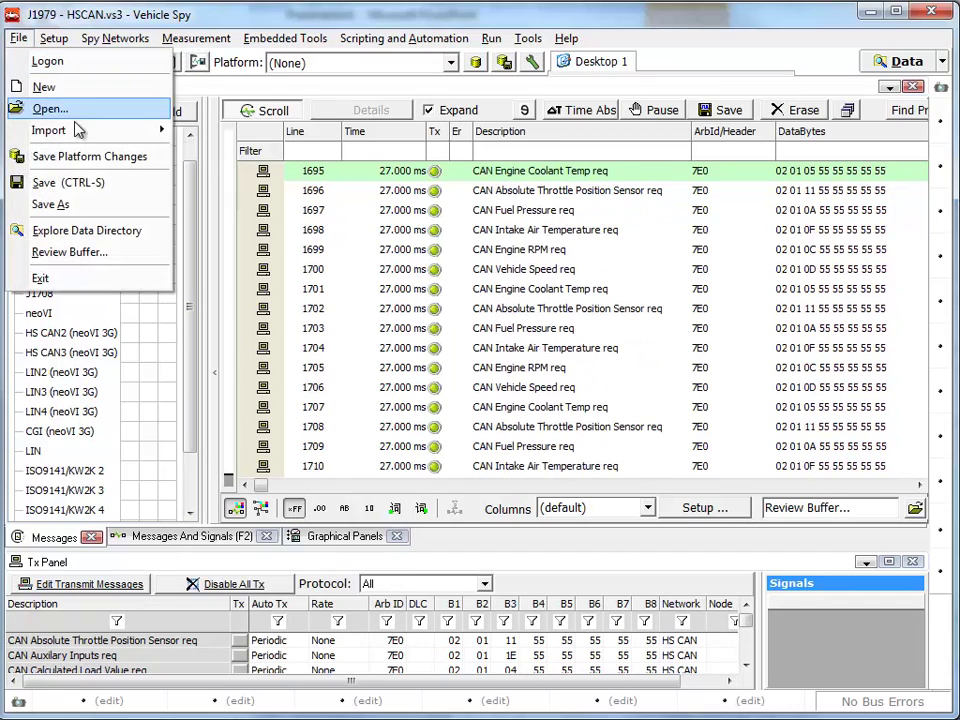
{"action": "left_click", "coordinate": [62, 146]}
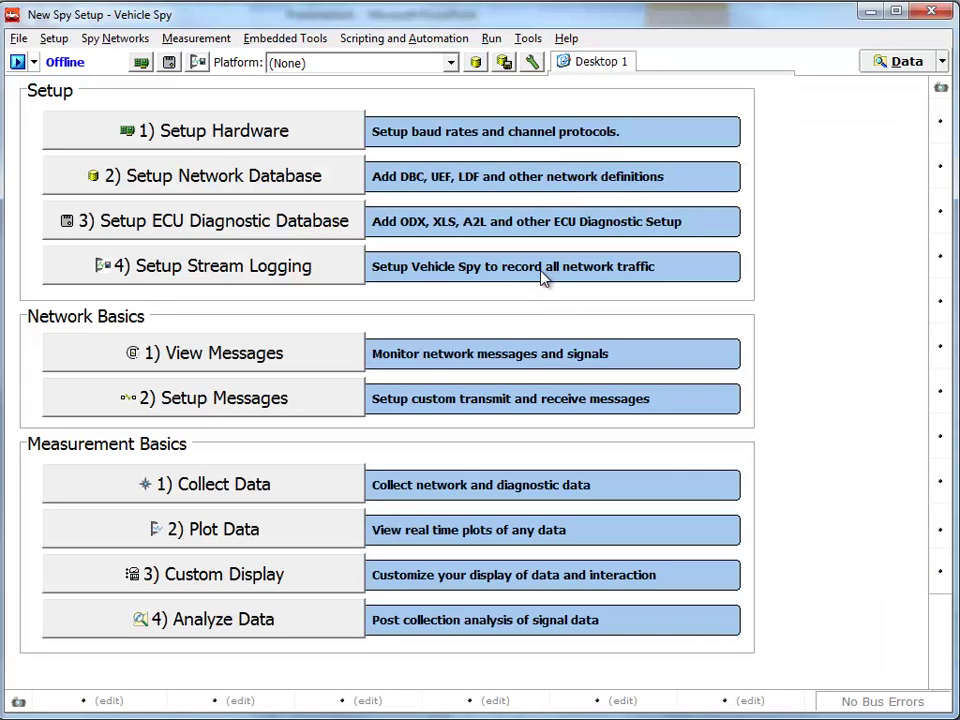
{"action": "left_click", "coordinate": [404, 38]}
{"action": "left_click", "coordinate": [420, 60]}
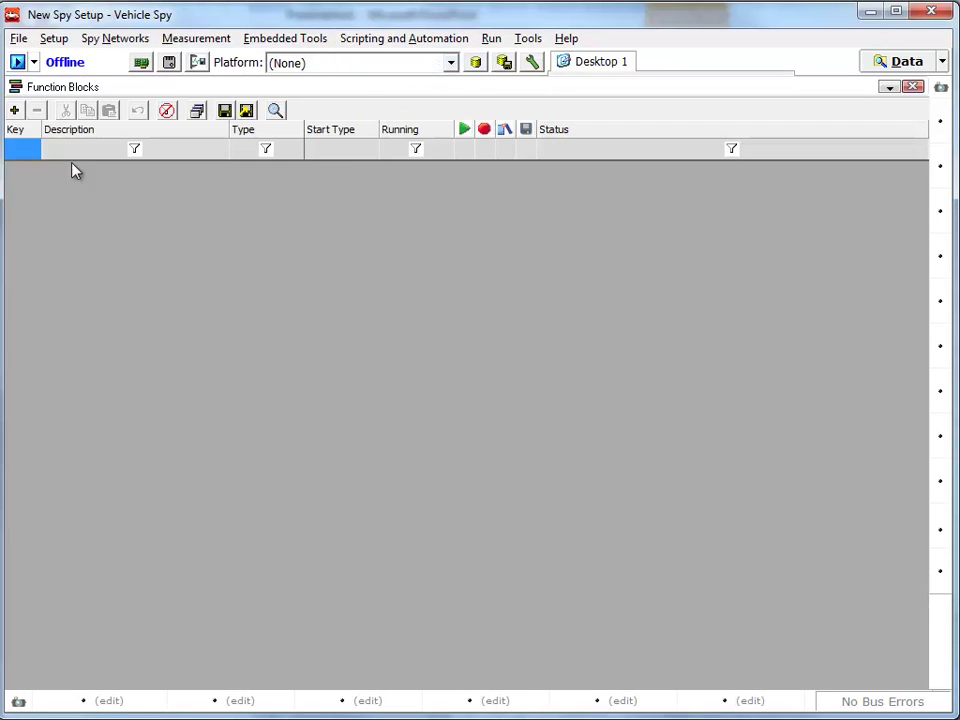
{"action": "left_click", "coordinate": [14, 110]}
{"action": "left_click", "coordinate": [35, 133]}
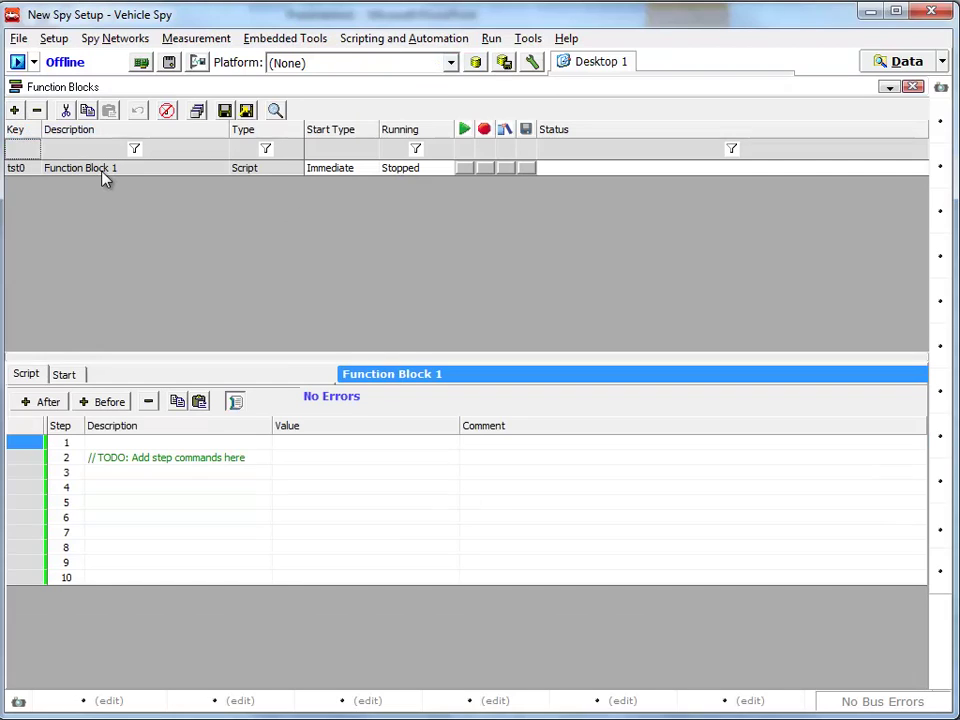
Compile the script with the CoreMini Console and download it to the neoVI FIRE
{"action": "left_click", "coordinate": [527, 38]}
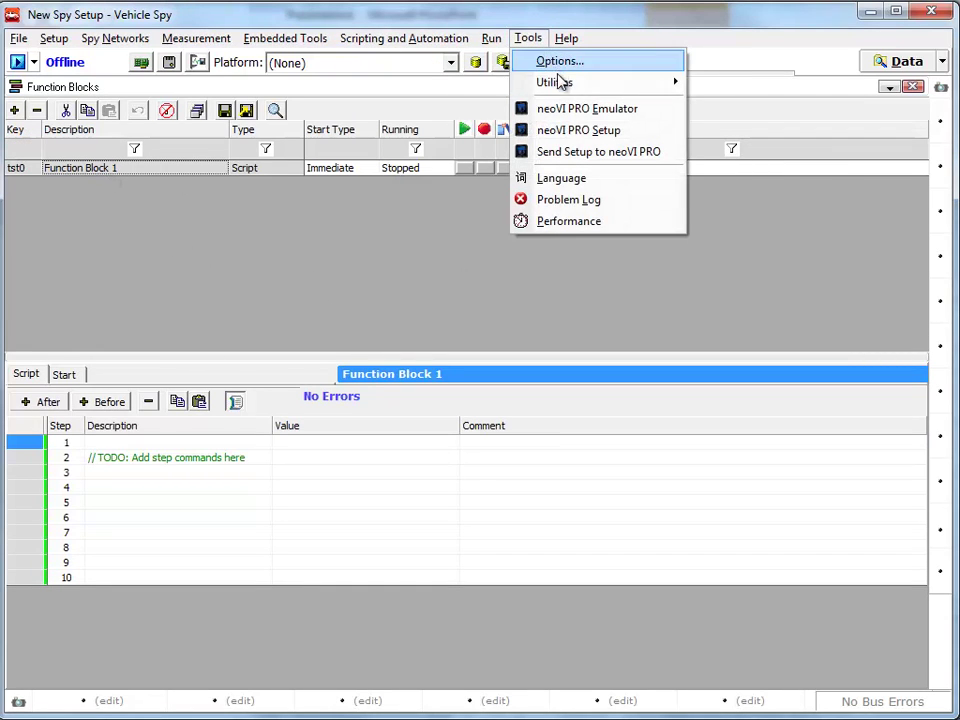
{"action": "mouse_move", "coordinate": [561, 80]}
{"action": "left_click", "coordinate": [731, 86]}
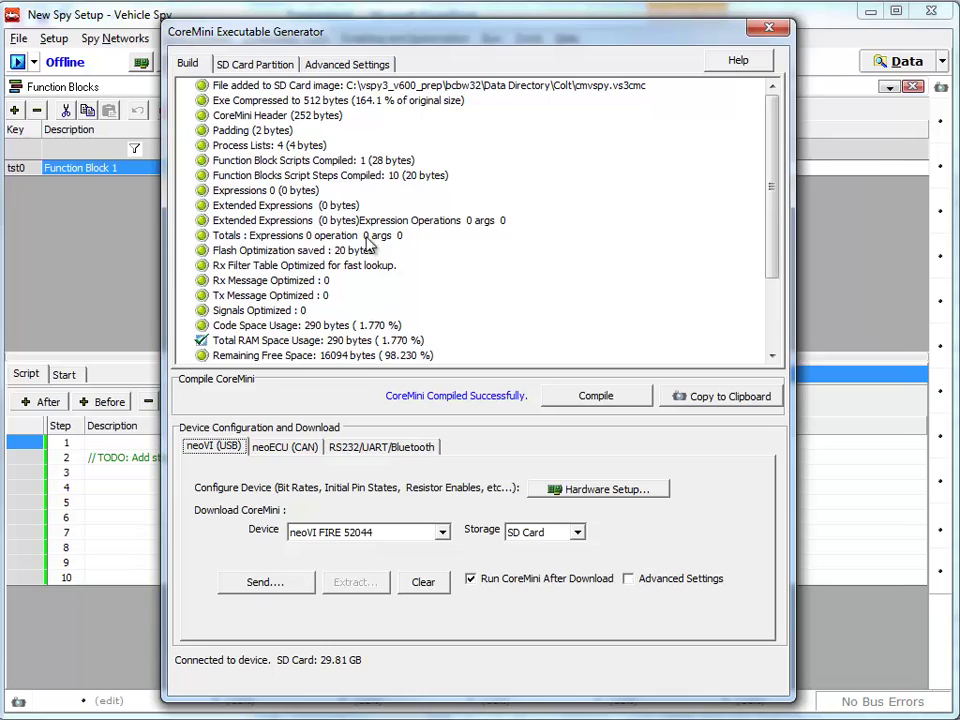
{"action": "left_click", "coordinate": [305, 585]}
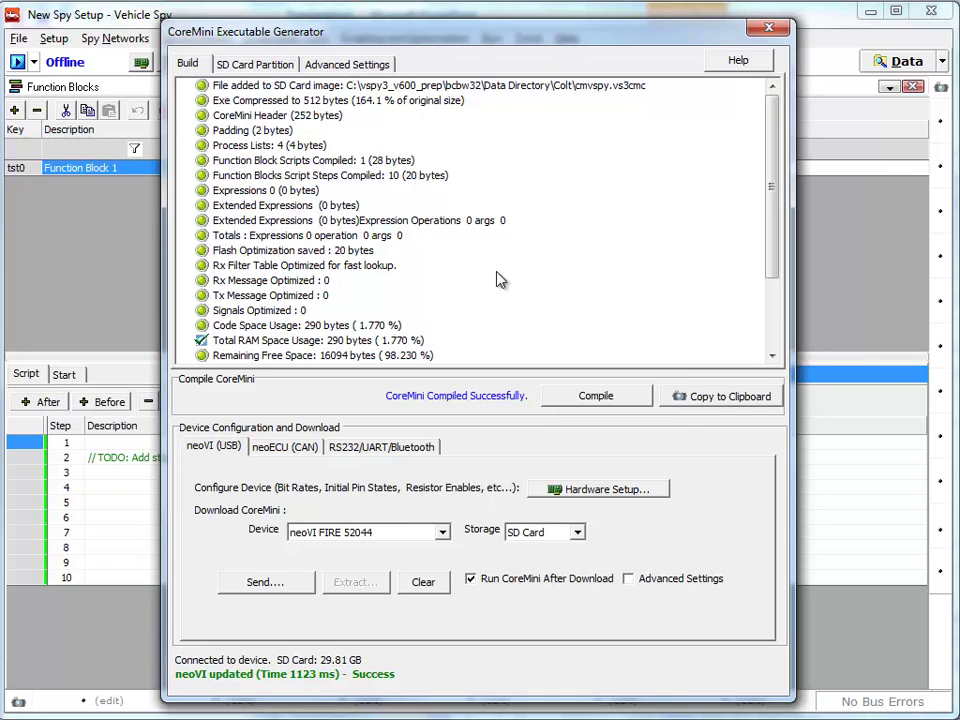
{"action": "left_click", "coordinate": [769, 28]}
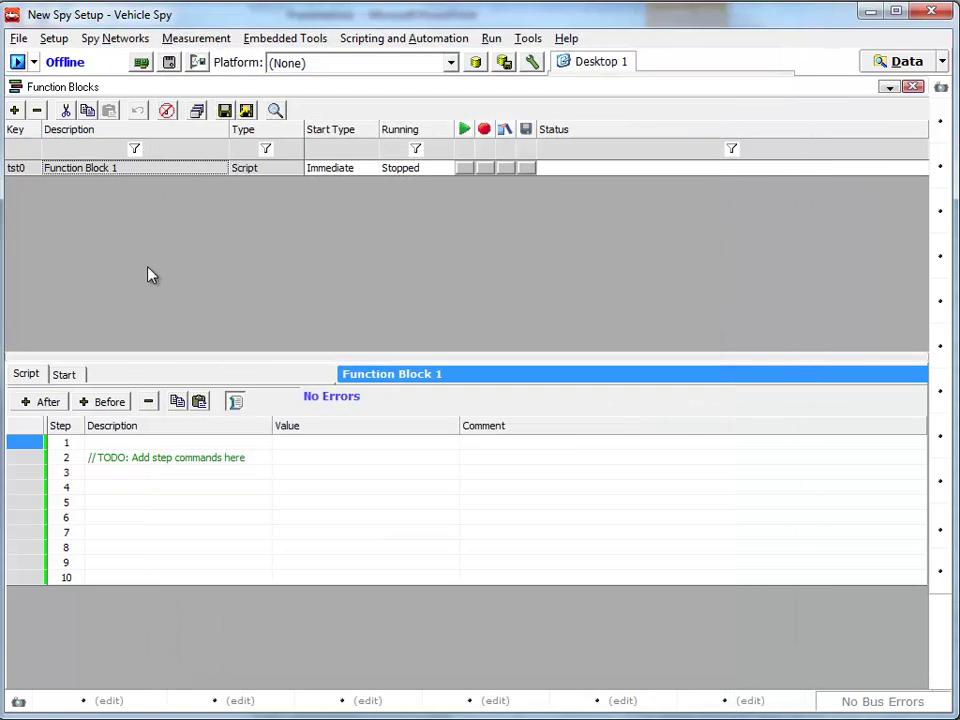
{"action": "left_click", "coordinate": [146, 442]}
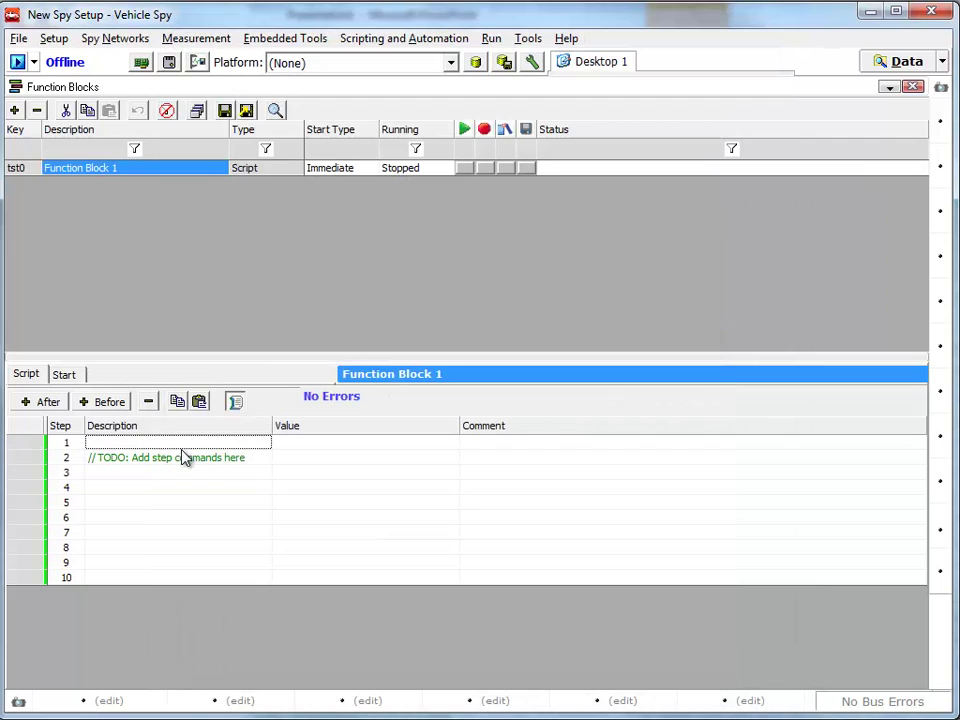
{"action": "left_click", "coordinate": [111, 39]}
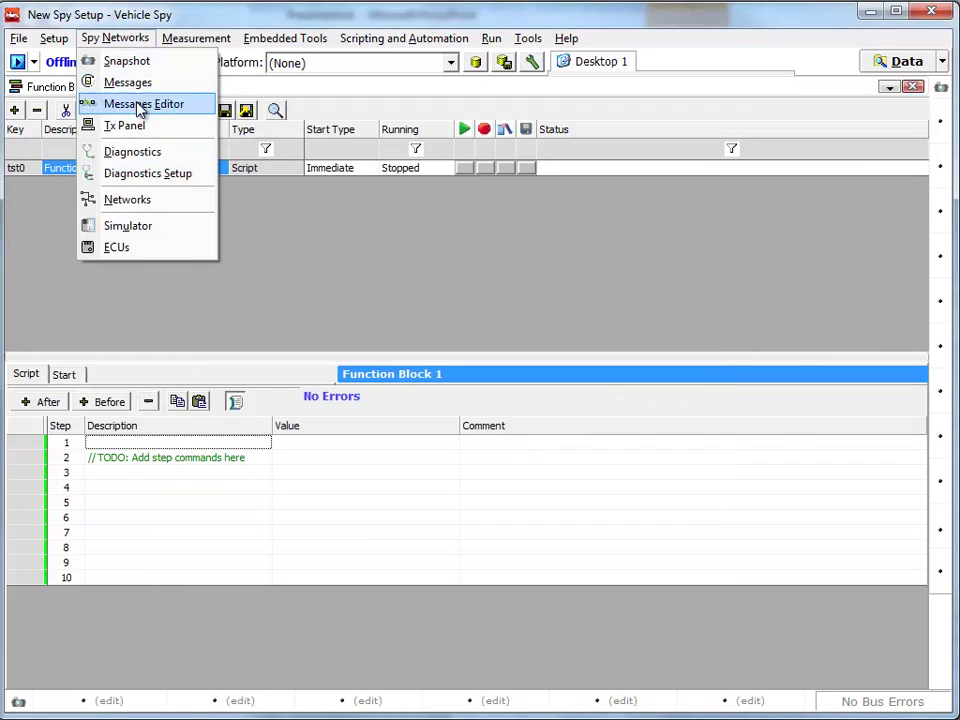
{"action": "left_click", "coordinate": [344, 277]}
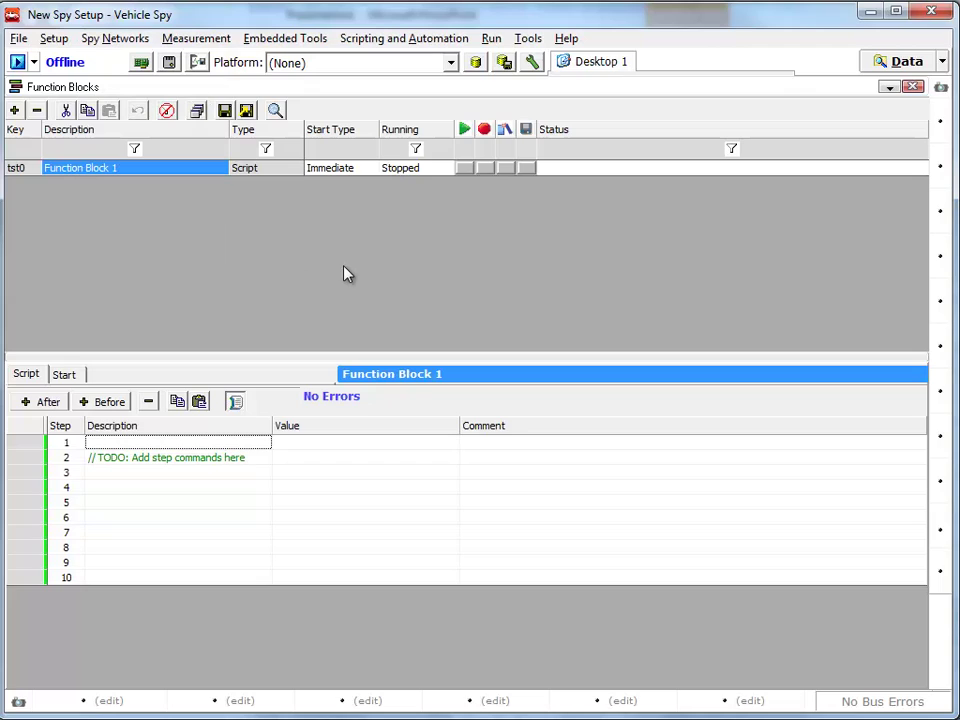